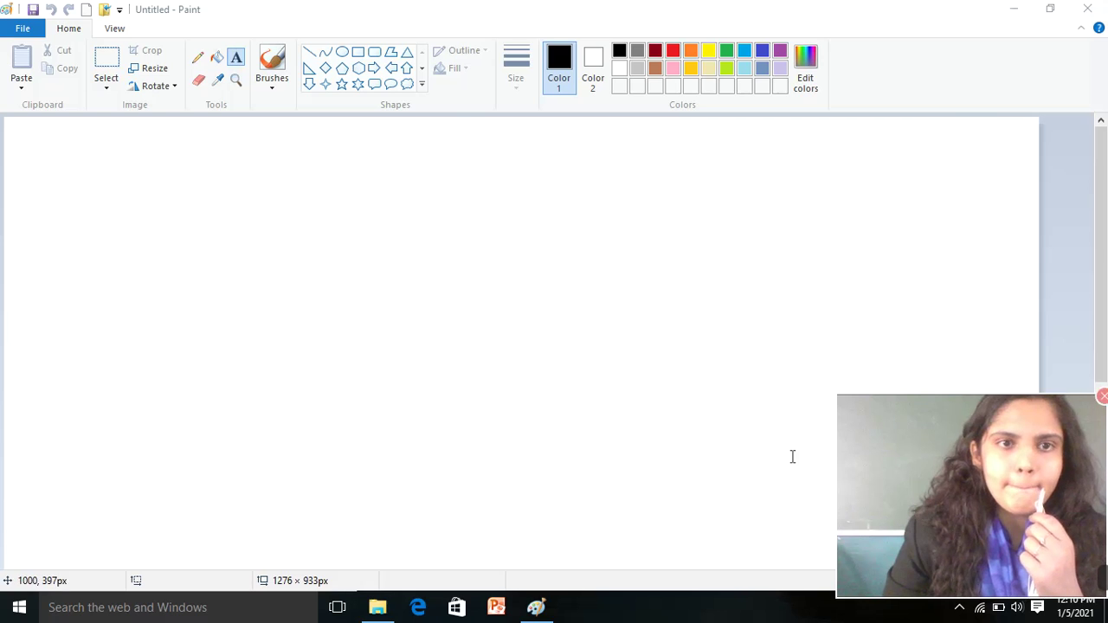
Create an empty text box on the canvas, slightly left of centre.
{"action": "left_click", "coordinate": [240, 58]}
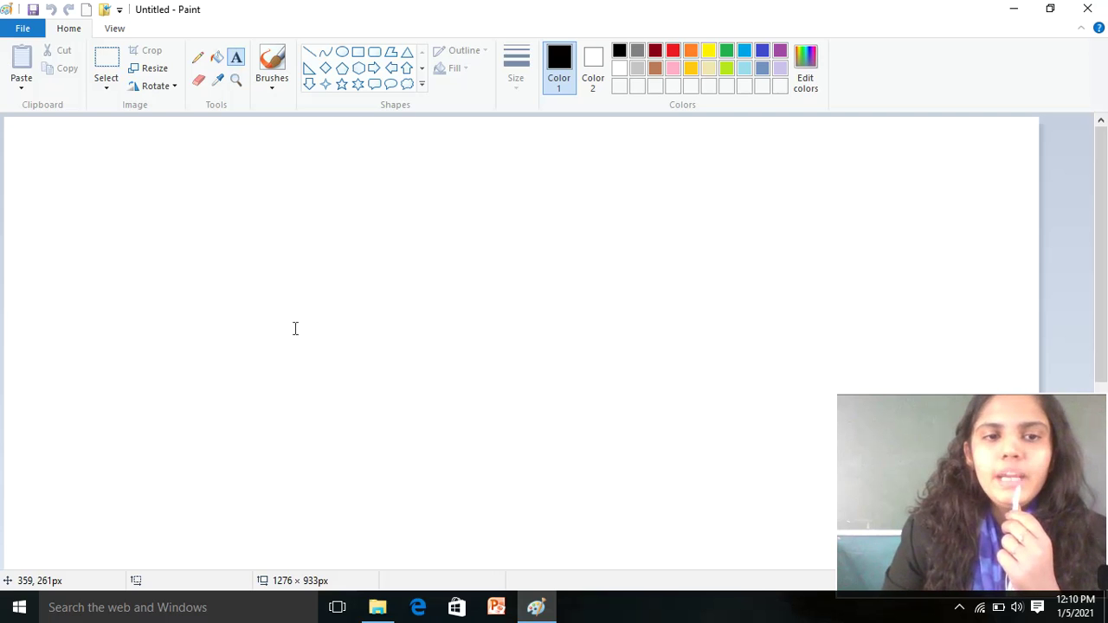
{"action": "left_click", "coordinate": [289, 254]}
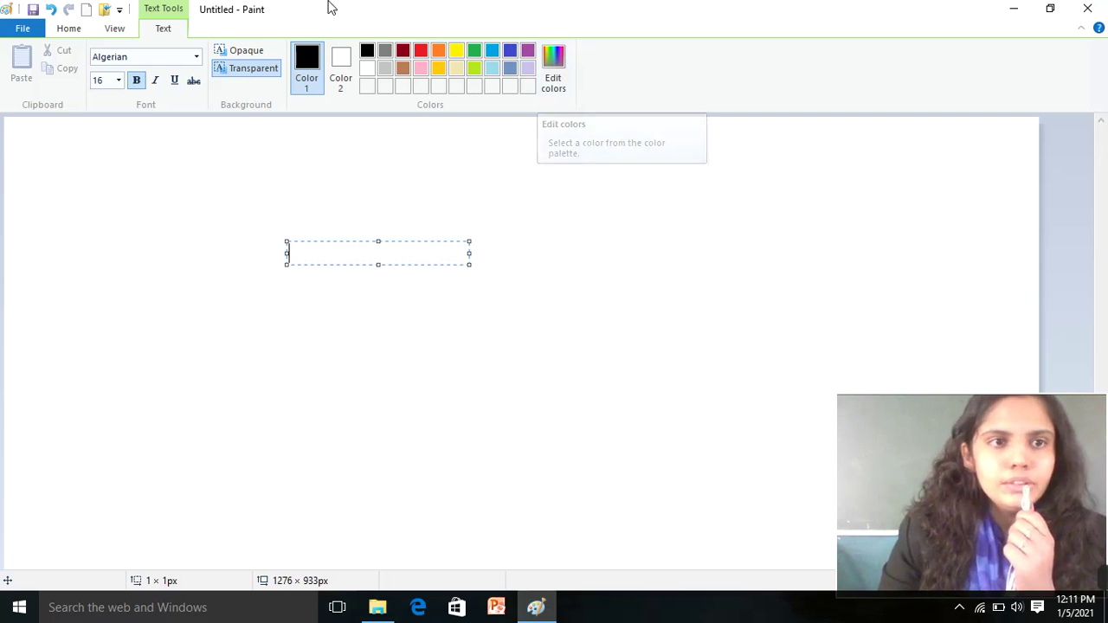
Write 'MAGIC TEXT' in Algerian 20-point and commit it to the canvas.
{"action": "left_click", "coordinate": [196, 57]}
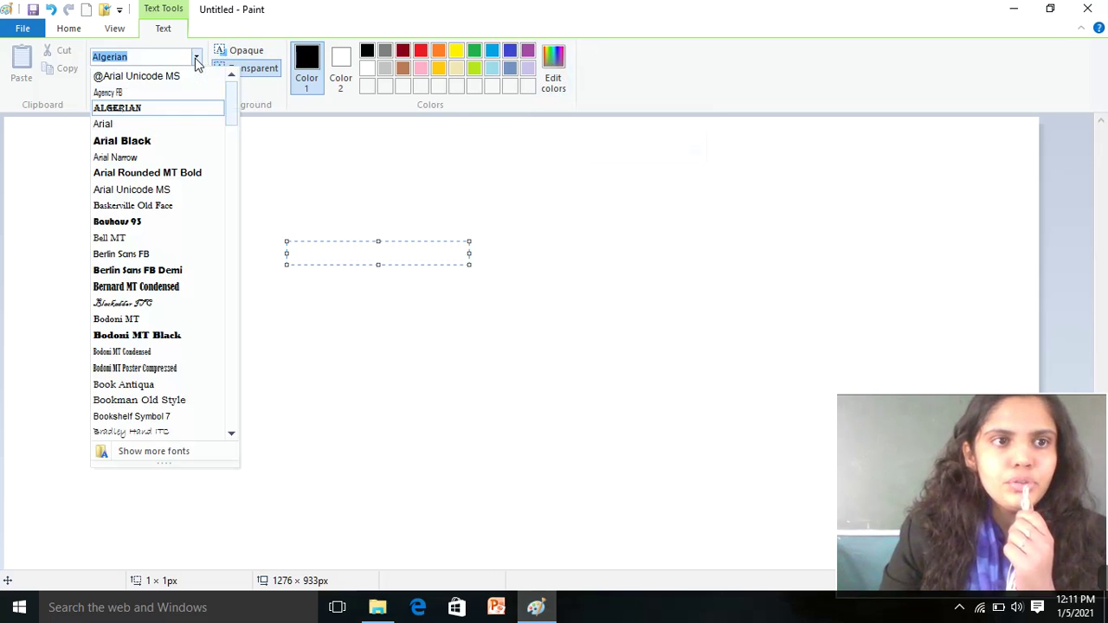
{"action": "left_click", "coordinate": [135, 115]}
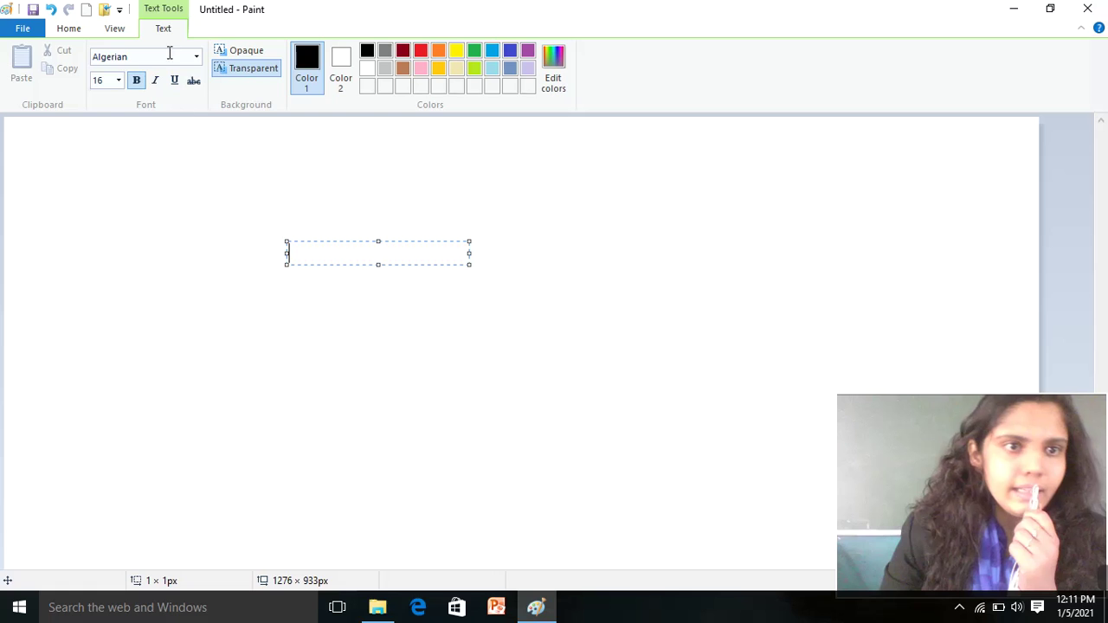
{"action": "left_click", "coordinate": [118, 80]}
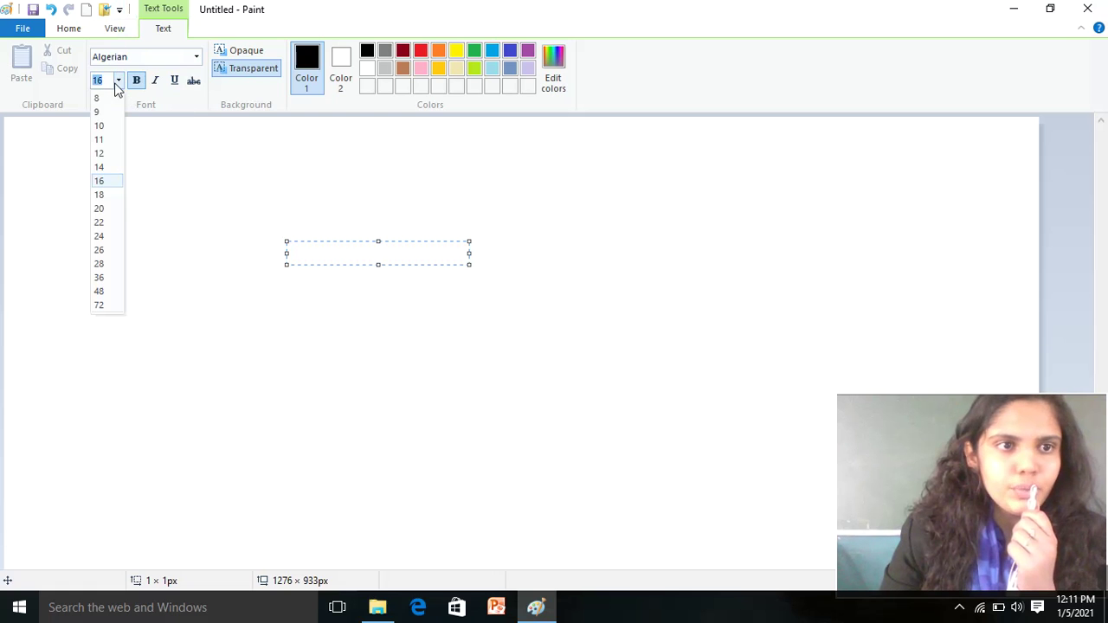
{"action": "left_click", "coordinate": [99, 209]}
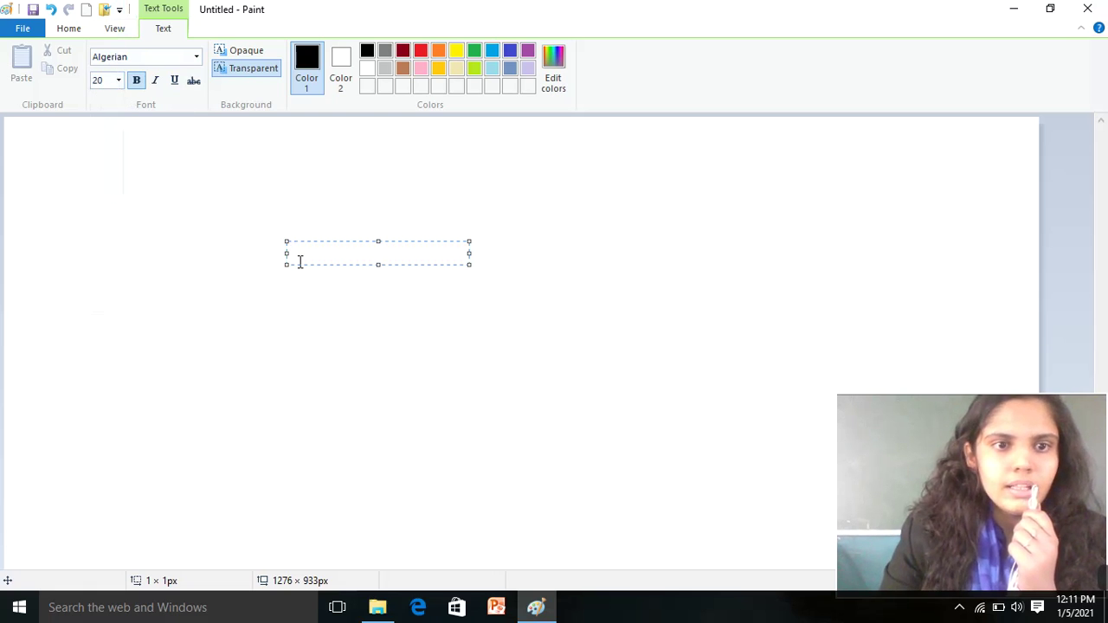
{"action": "type", "text": "MA"}
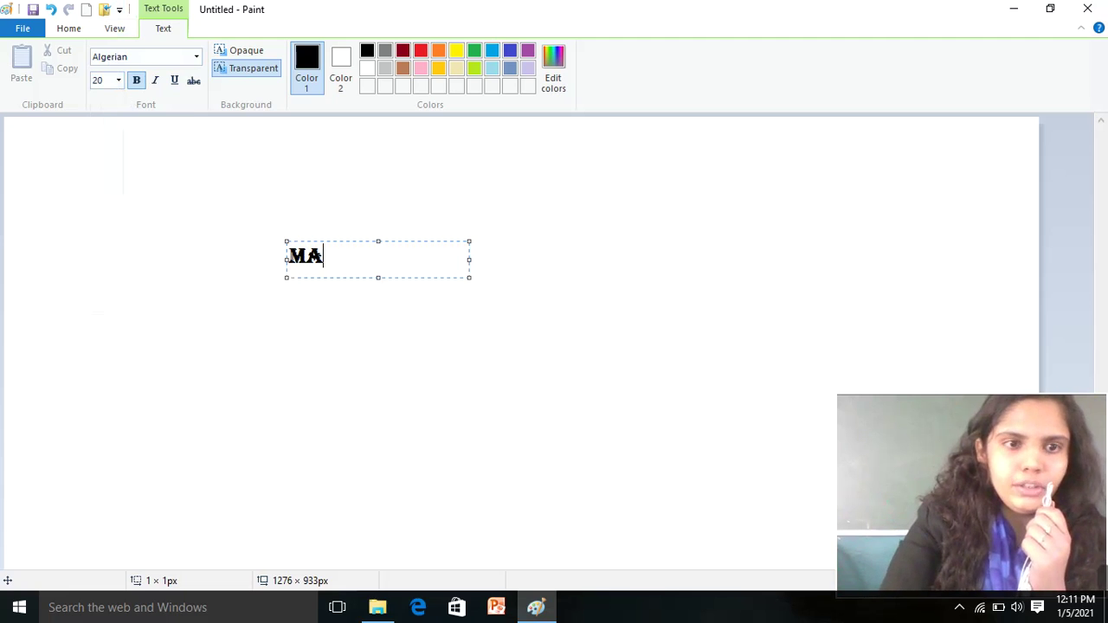
{"action": "type", "text": "GIC T"}
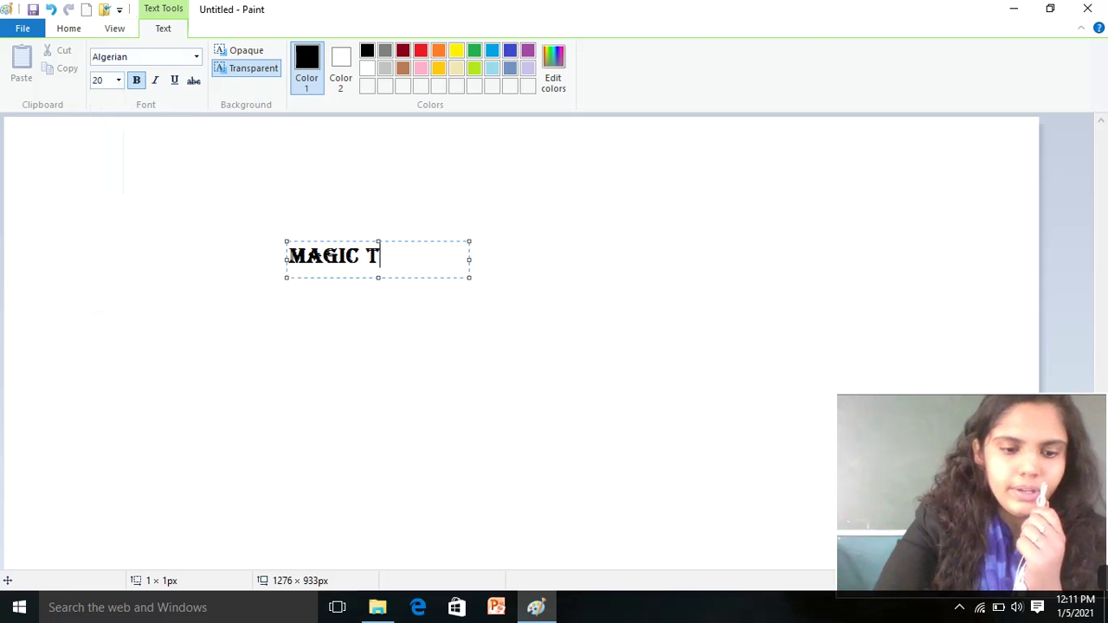
{"action": "type", "text": "EXT"}
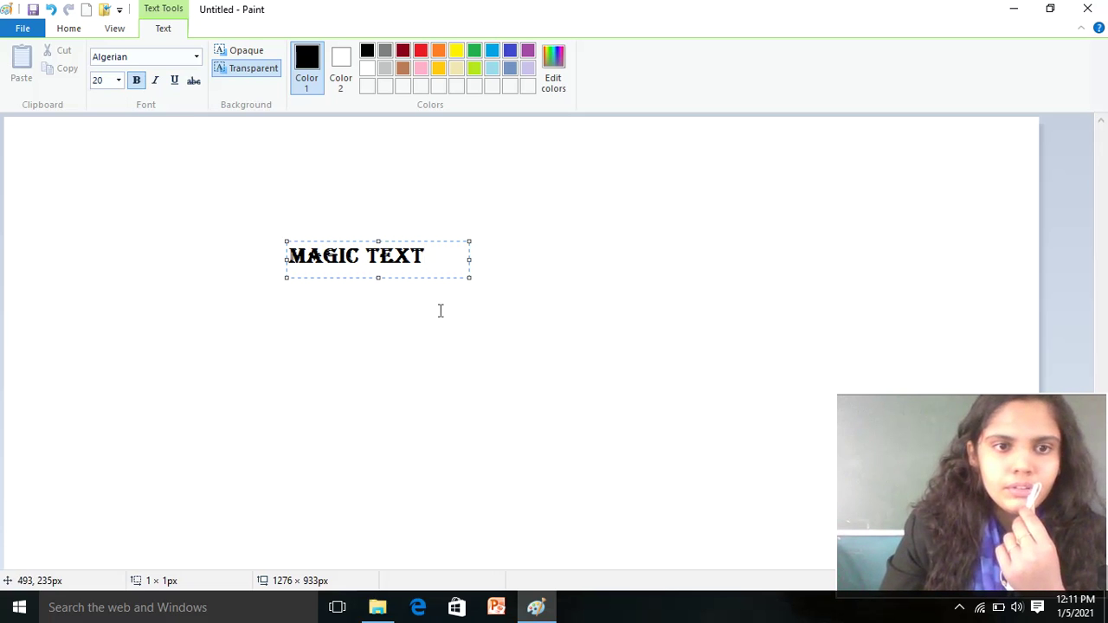
{"action": "left_click", "coordinate": [587, 276]}
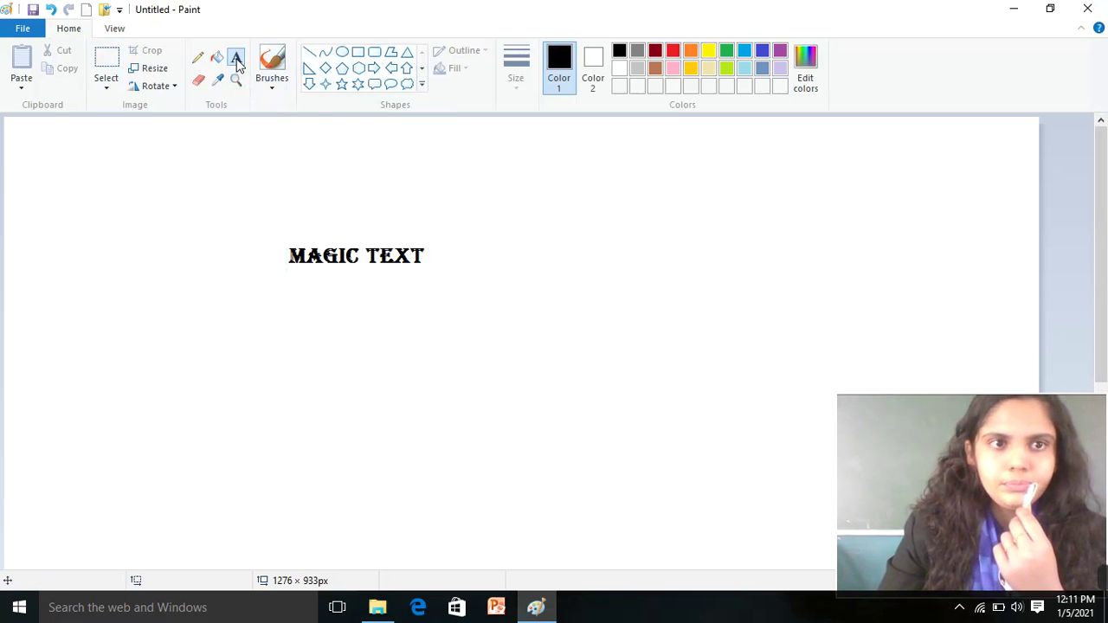
Start a second text box right of MAGIC TEXT in red Arial Black 26.
{"action": "left_click", "coordinate": [534, 214]}
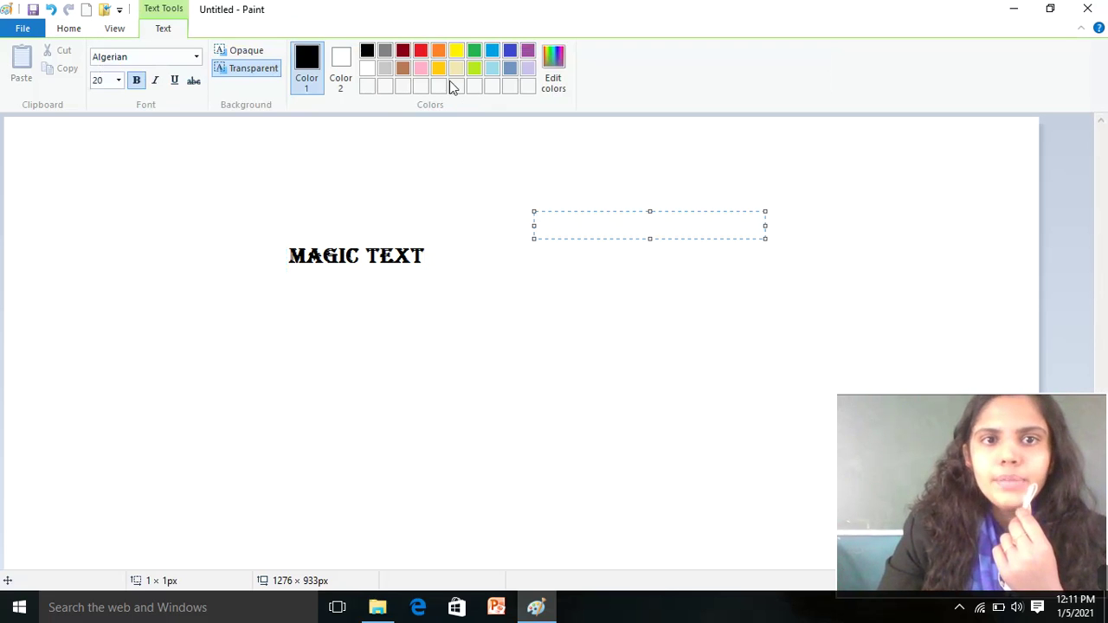
{"action": "left_click", "coordinate": [421, 52]}
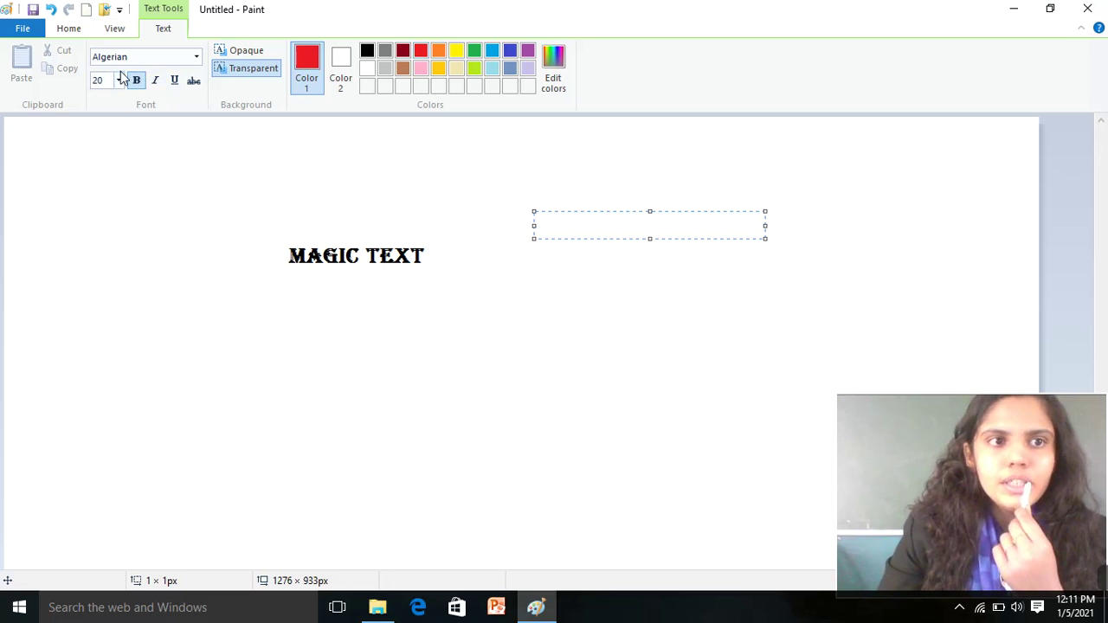
{"action": "left_click", "coordinate": [196, 56]}
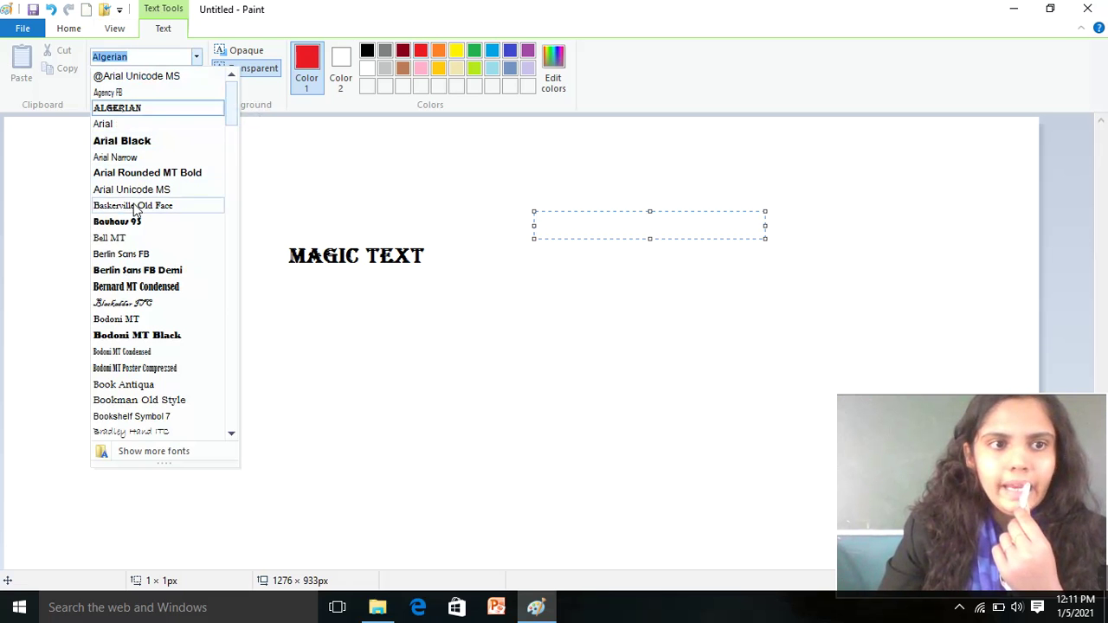
{"action": "left_click", "coordinate": [122, 139]}
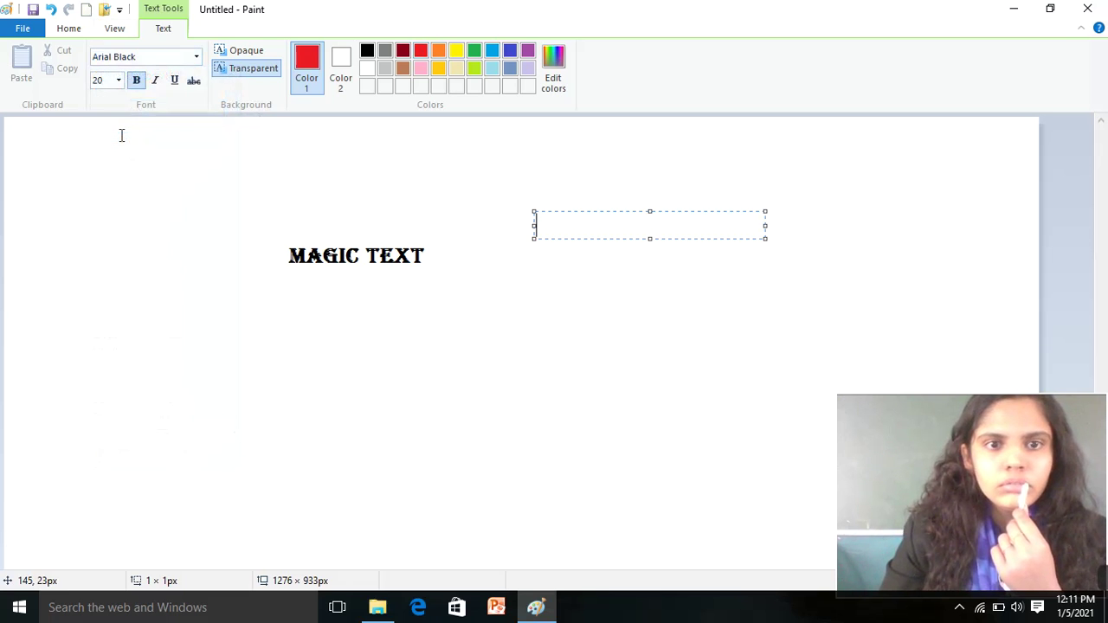
{"action": "left_click", "coordinate": [120, 82]}
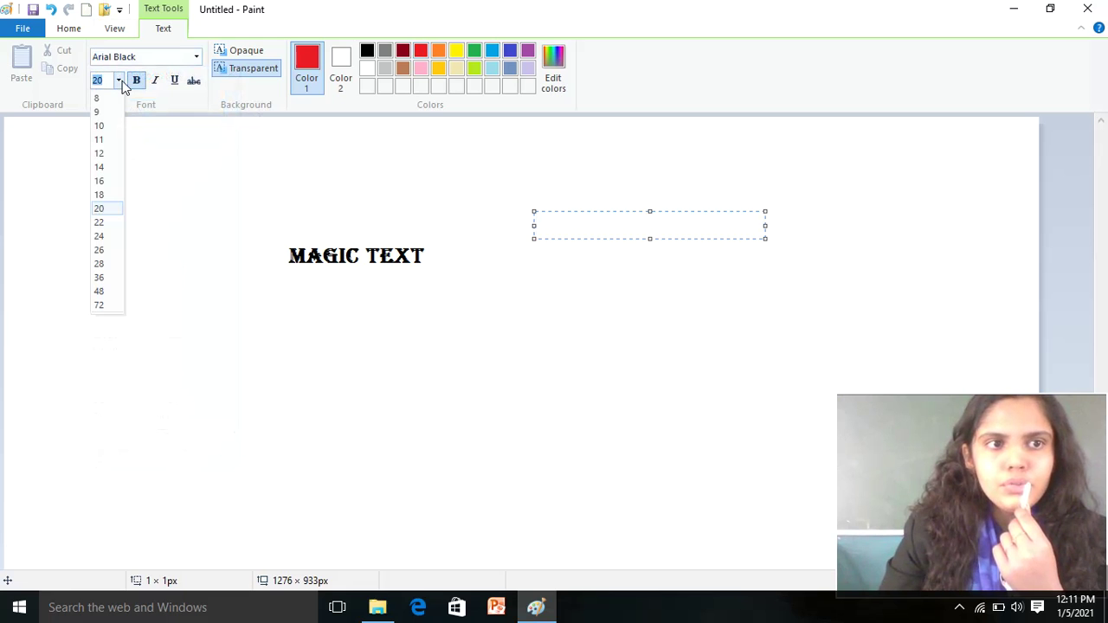
{"action": "left_click", "coordinate": [101, 251]}
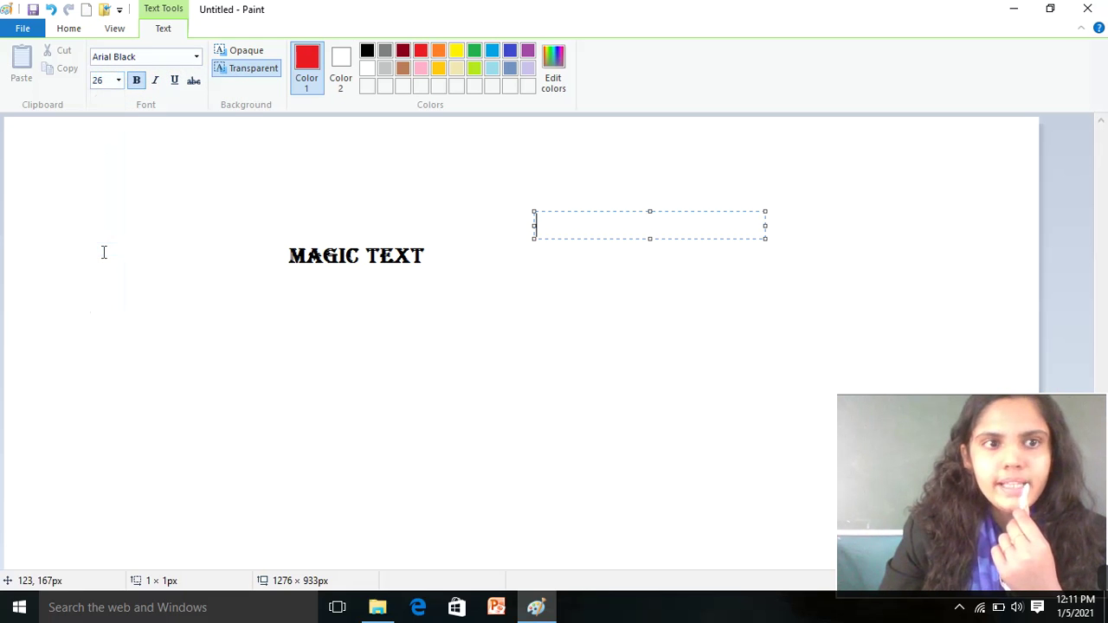
Make the text italic and underlined, then write and commit 'computer'.
{"action": "left_click", "coordinate": [157, 84]}
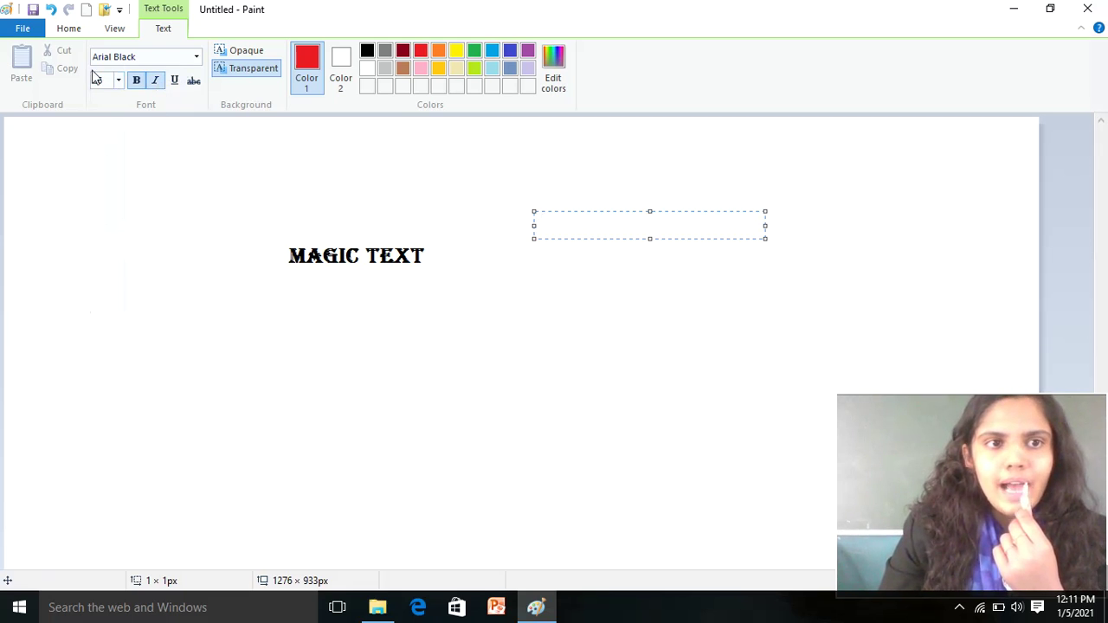
{"action": "type", "text": "26"}
{"action": "left_click", "coordinate": [175, 80]}
{"action": "type", "text": "com"}
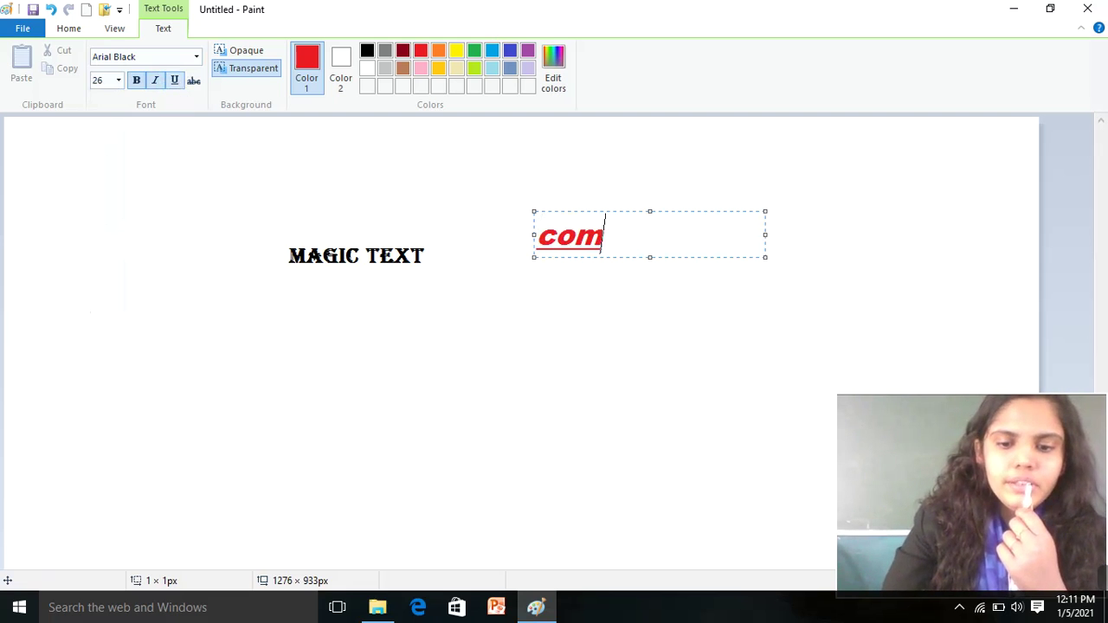
{"action": "type", "text": "puter"}
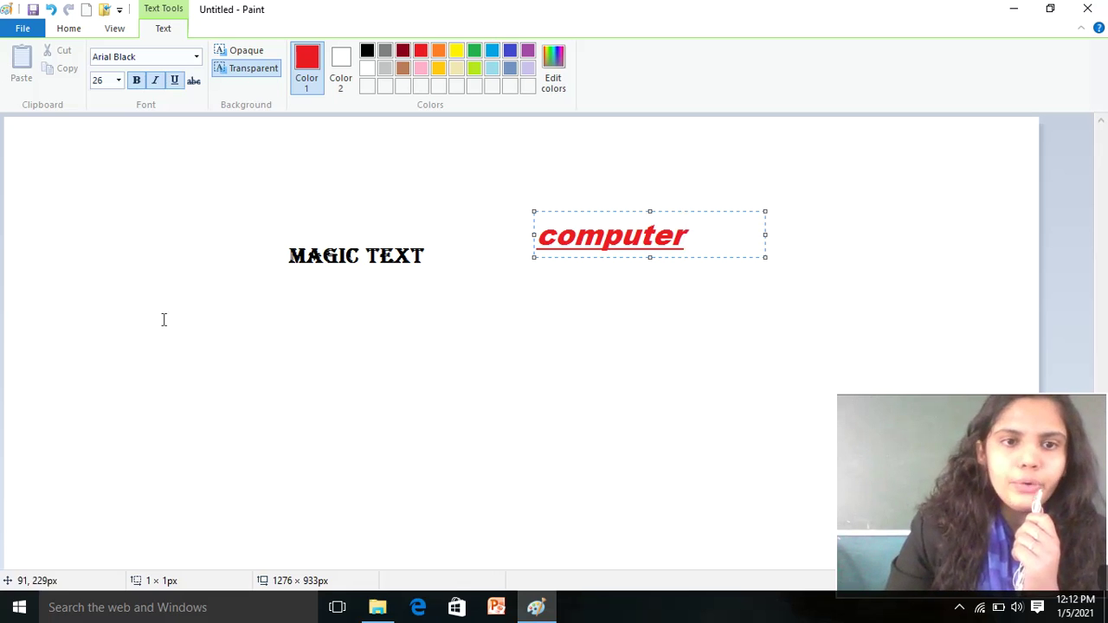
{"action": "left_click", "coordinate": [126, 194]}
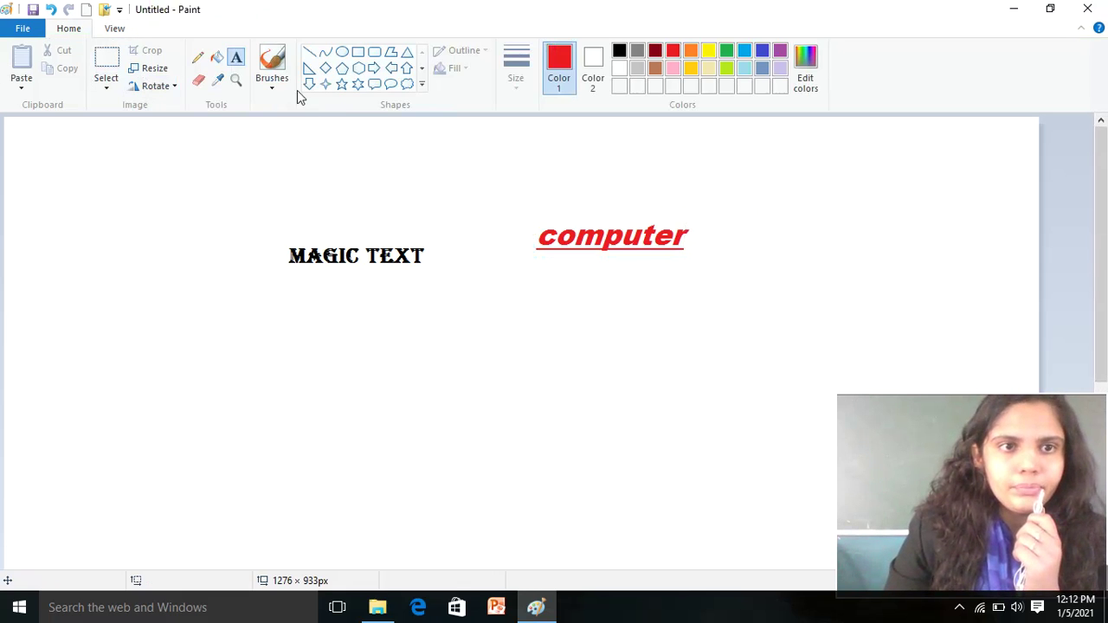
{"action": "left_click", "coordinate": [237, 78]}
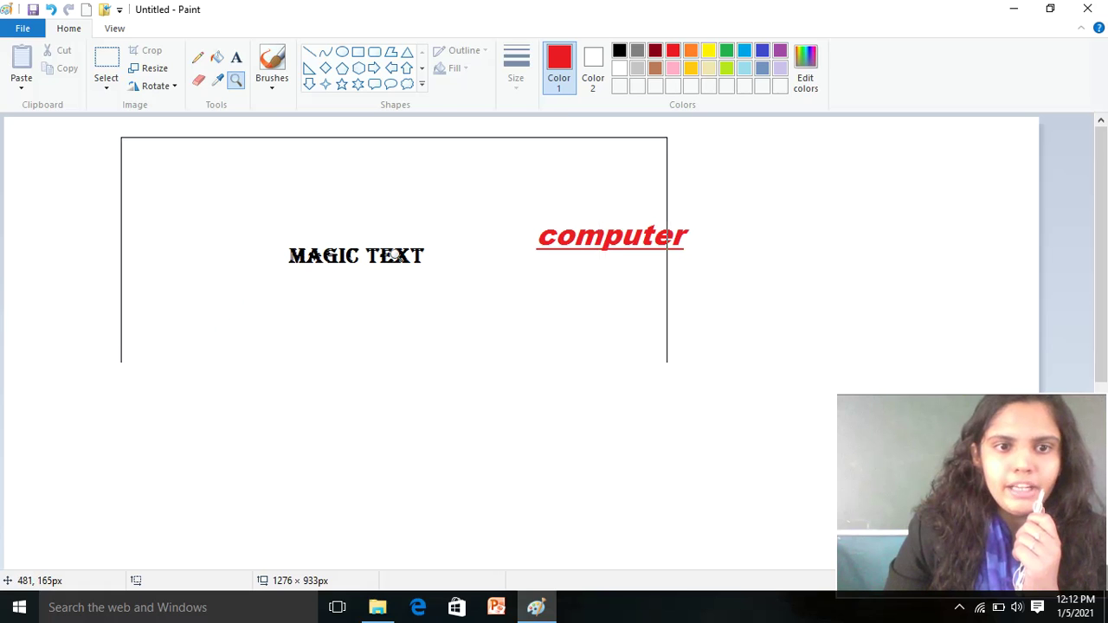
{"action": "left_click", "coordinate": [397, 260]}
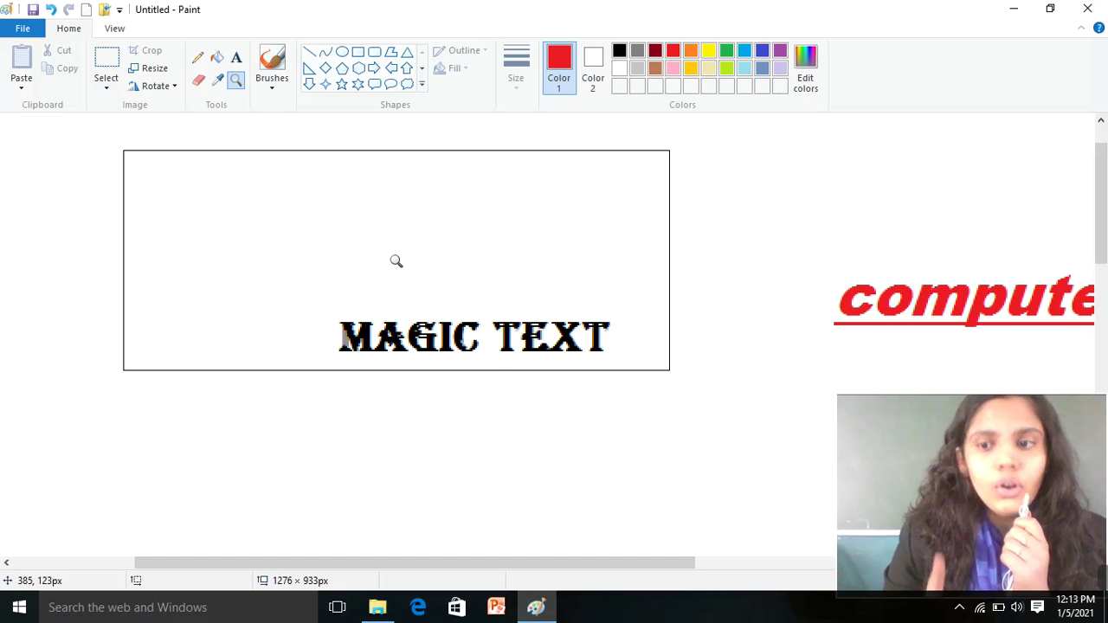
{"action": "right_click", "coordinate": [396, 261]}
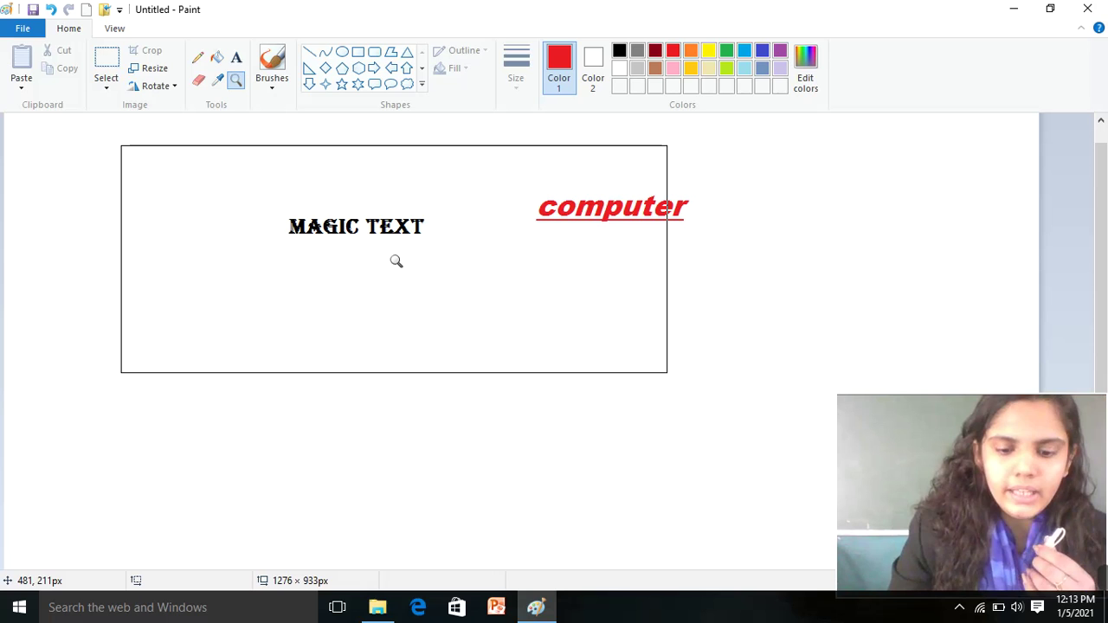
Dismiss the zoom outline and save the picture as PNG named 'computer'.
{"action": "key", "text": "ctrl+z"}
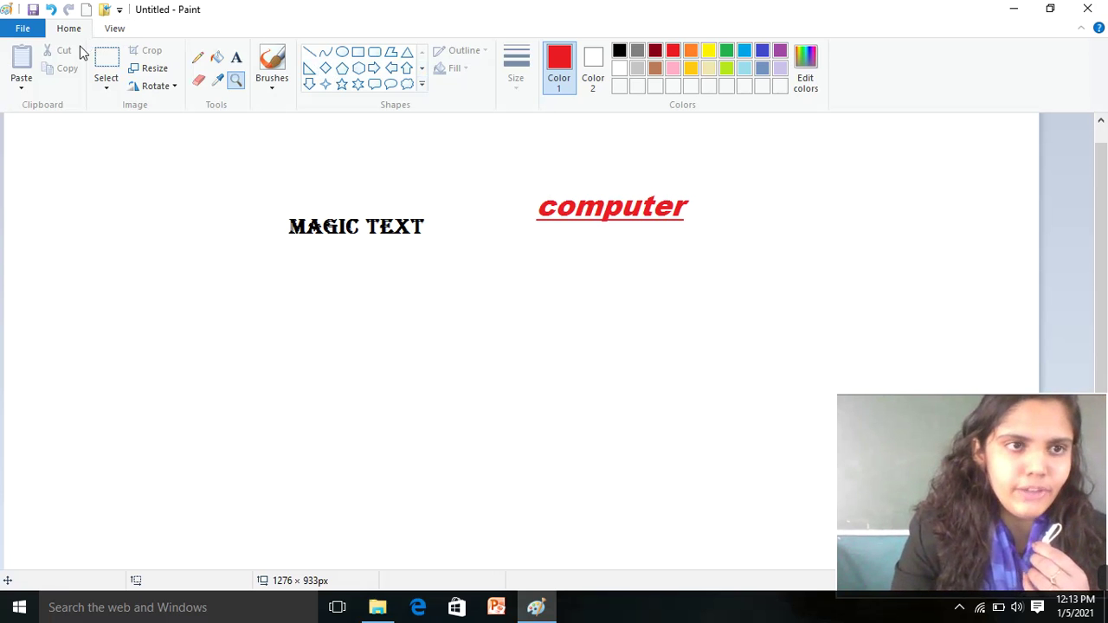
{"action": "left_click", "coordinate": [18, 33]}
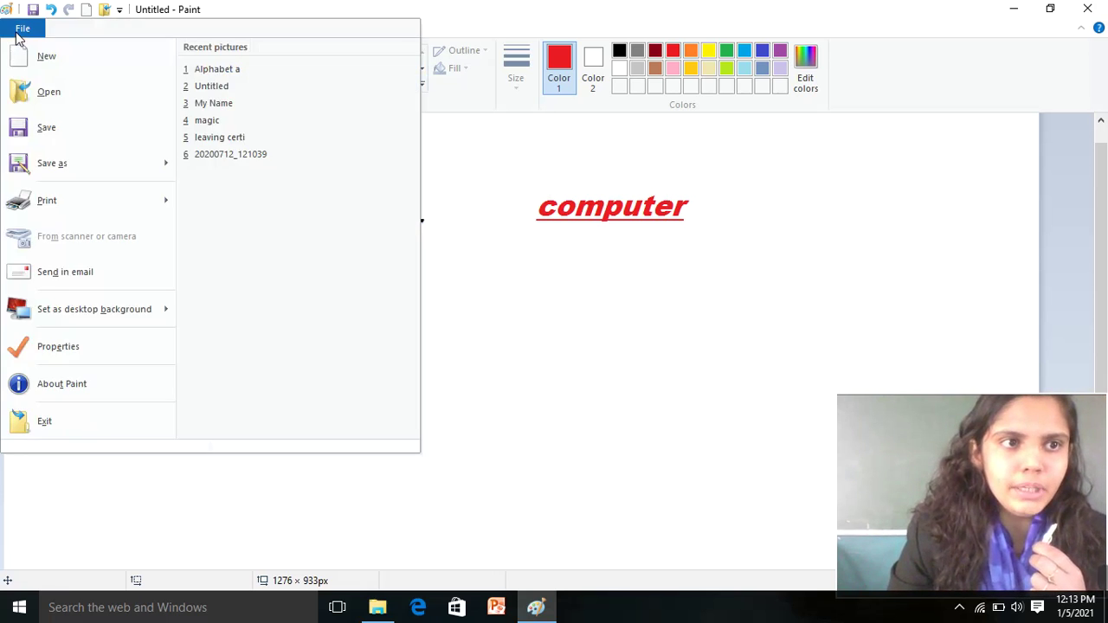
{"action": "left_click", "coordinate": [68, 135]}
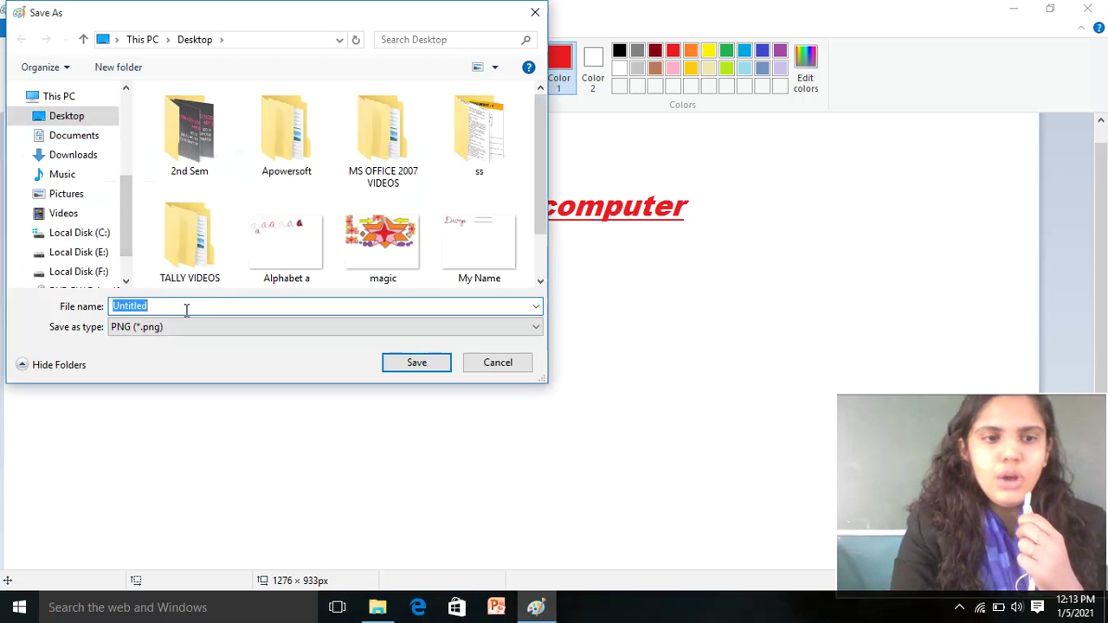
{"action": "key", "text": "BackSpace"}
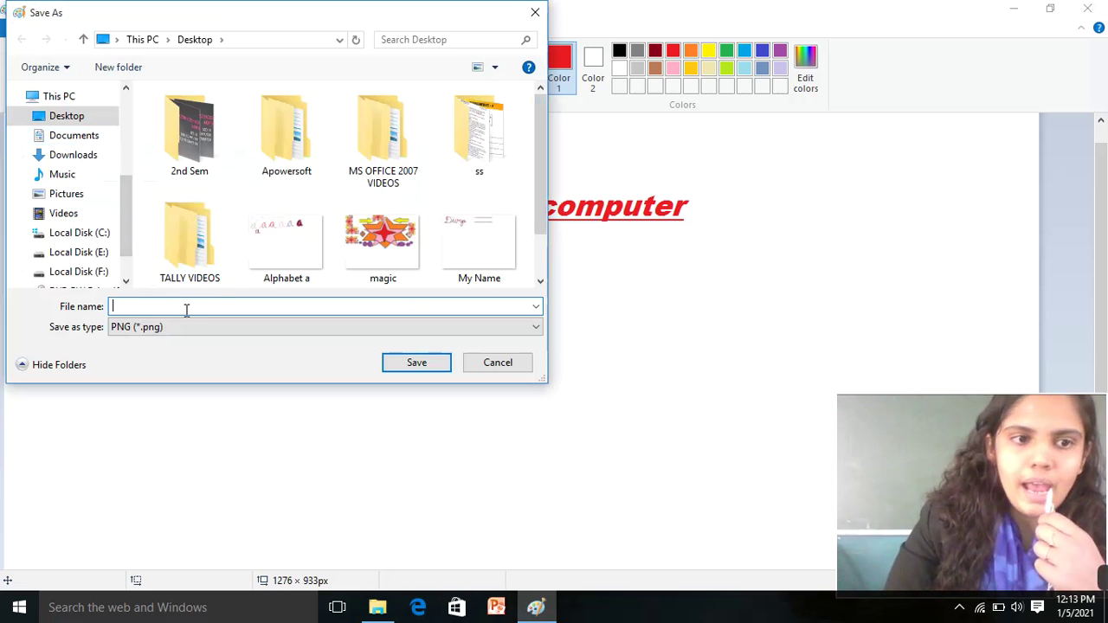
{"action": "type", "text": "com"}
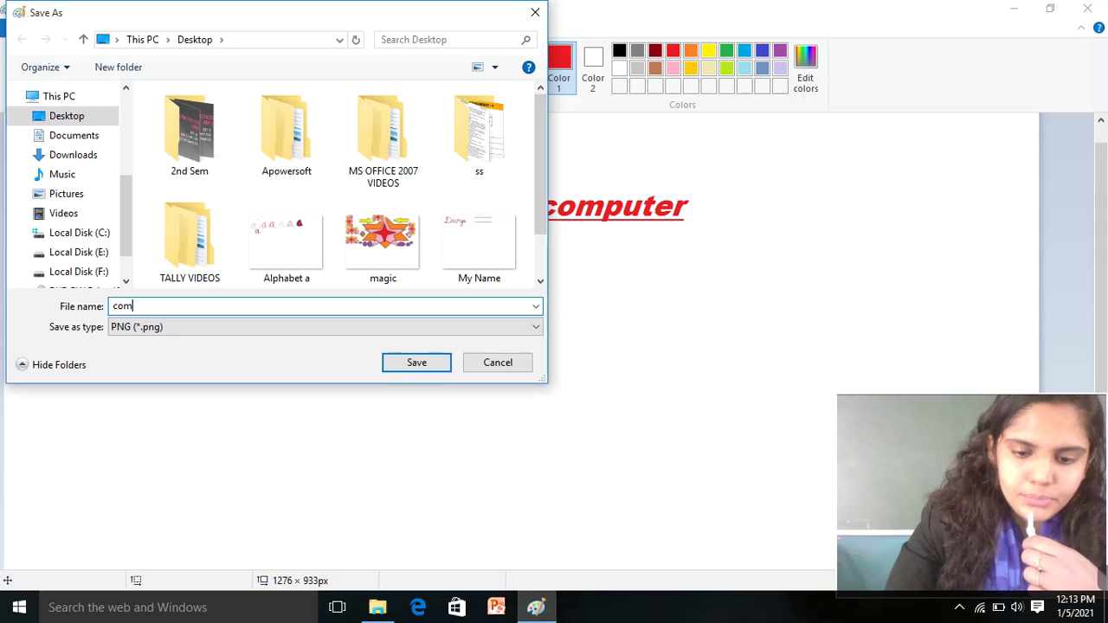
{"action": "type", "text": "puter"}
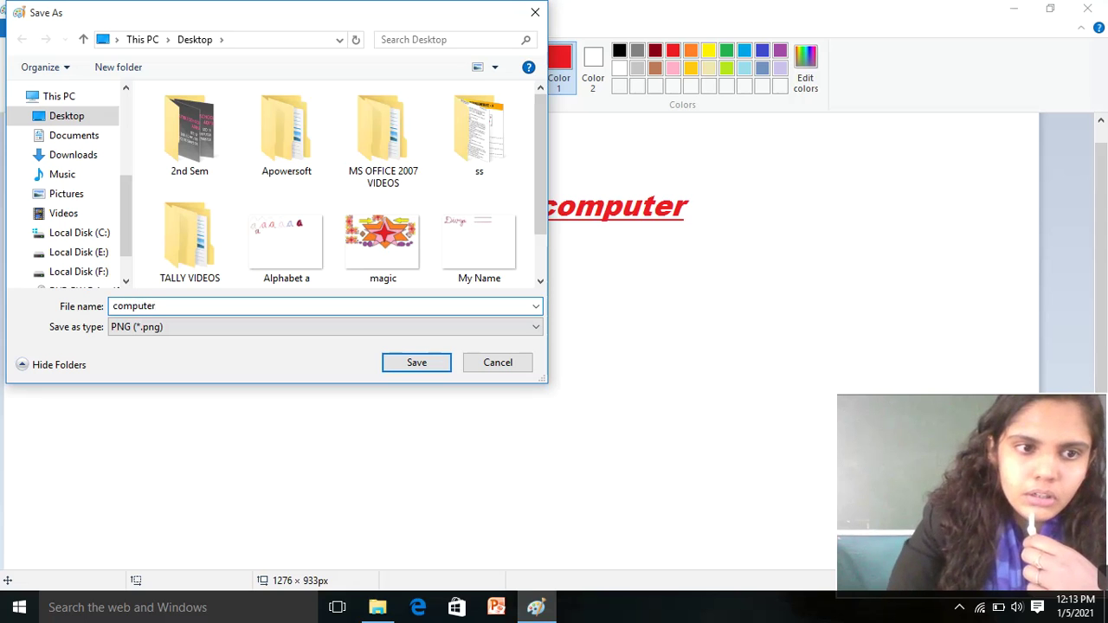
{"action": "left_click", "coordinate": [414, 364]}
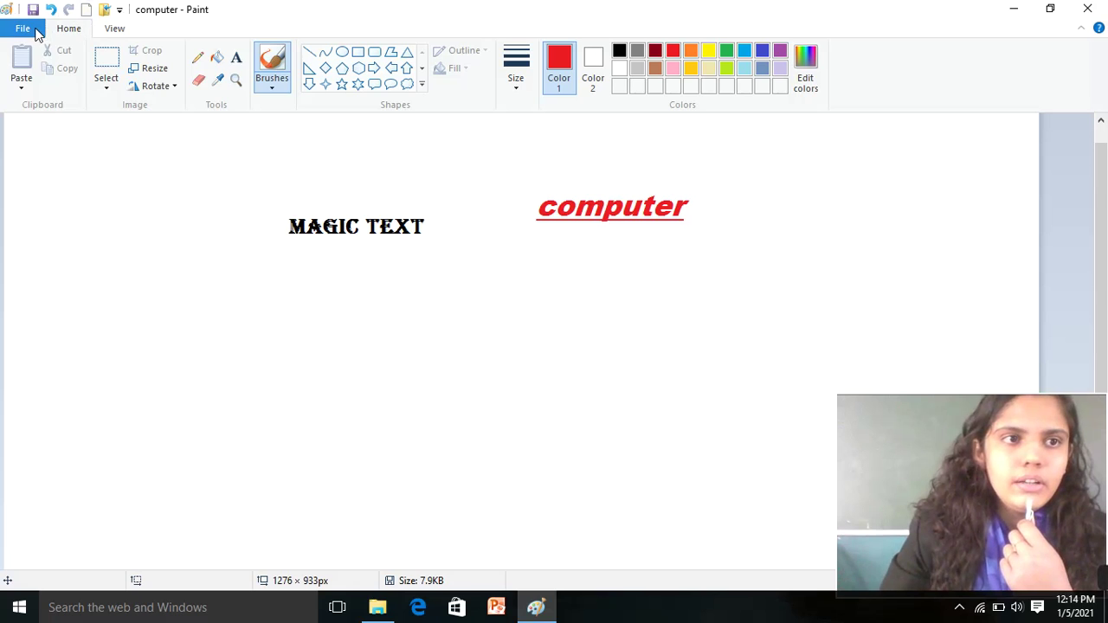
{"action": "left_click", "coordinate": [34, 31]}
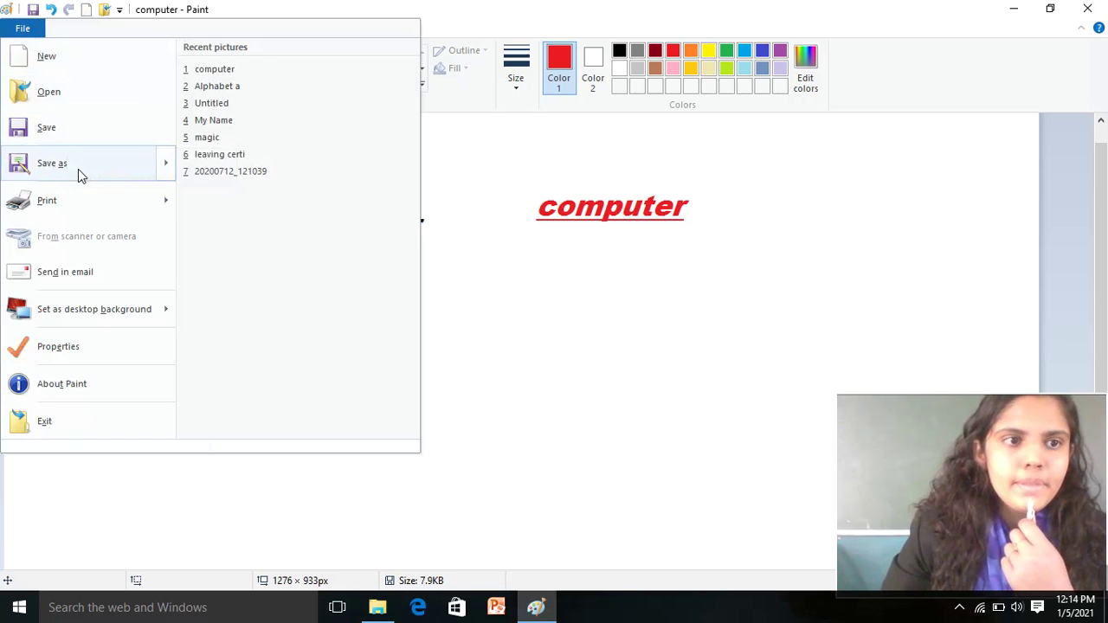
{"action": "mouse_move", "coordinate": [52, 162]}
{"action": "left_click", "coordinate": [245, 258]}
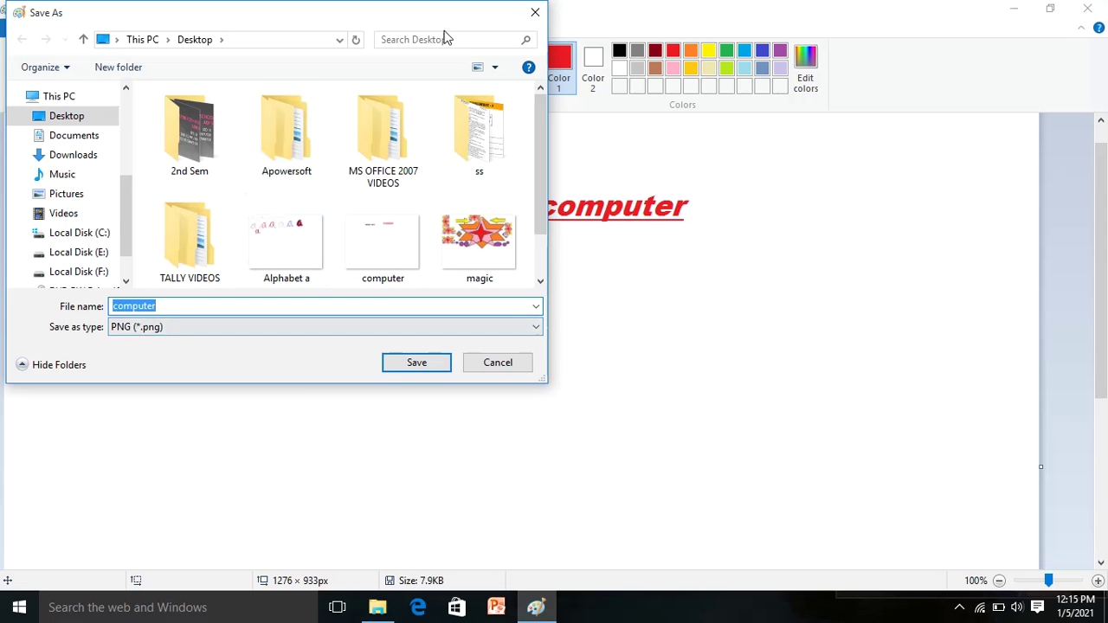
{"action": "left_click", "coordinate": [534, 13]}
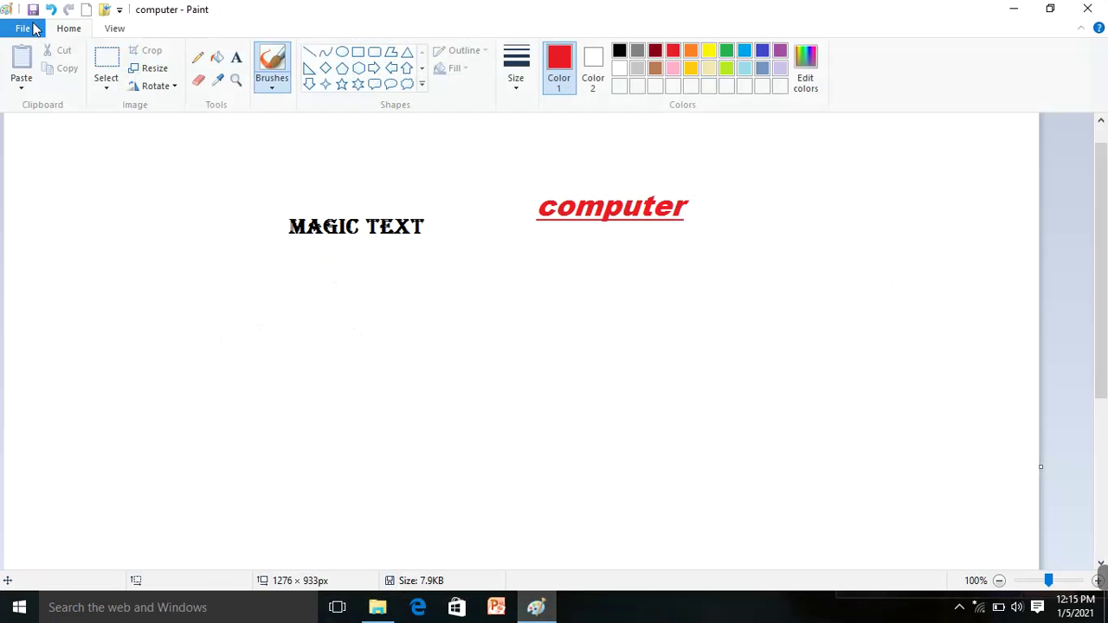
Open computer.png from the Desktop, picking it from the 'com' file-name suggestions.
{"action": "left_click", "coordinate": [34, 28]}
{"action": "left_click", "coordinate": [72, 92]}
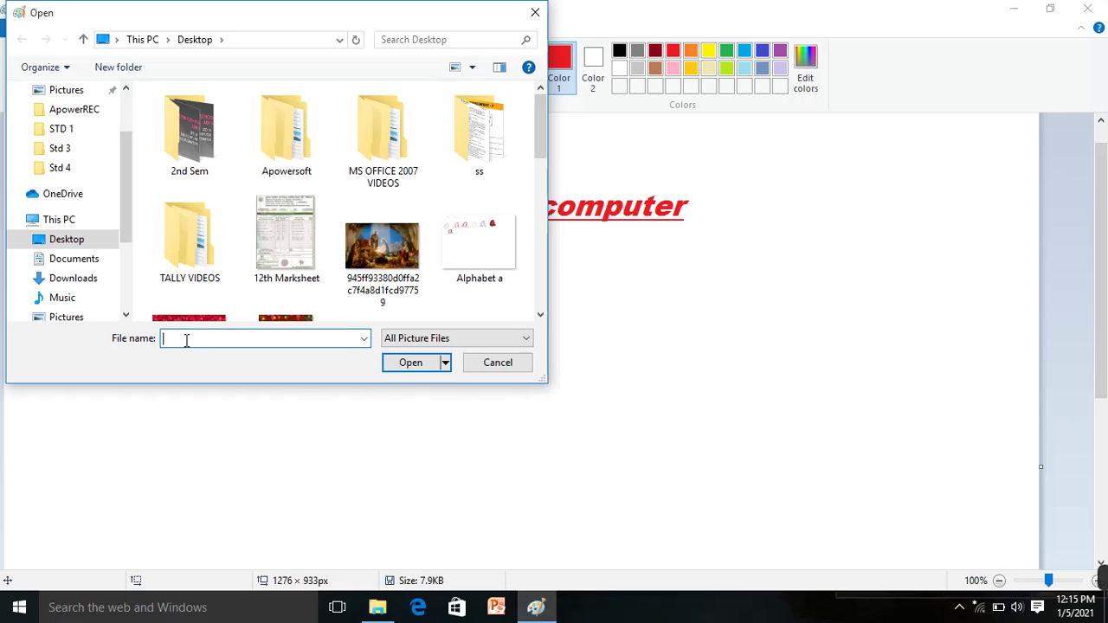
{"action": "type", "text": "com"}
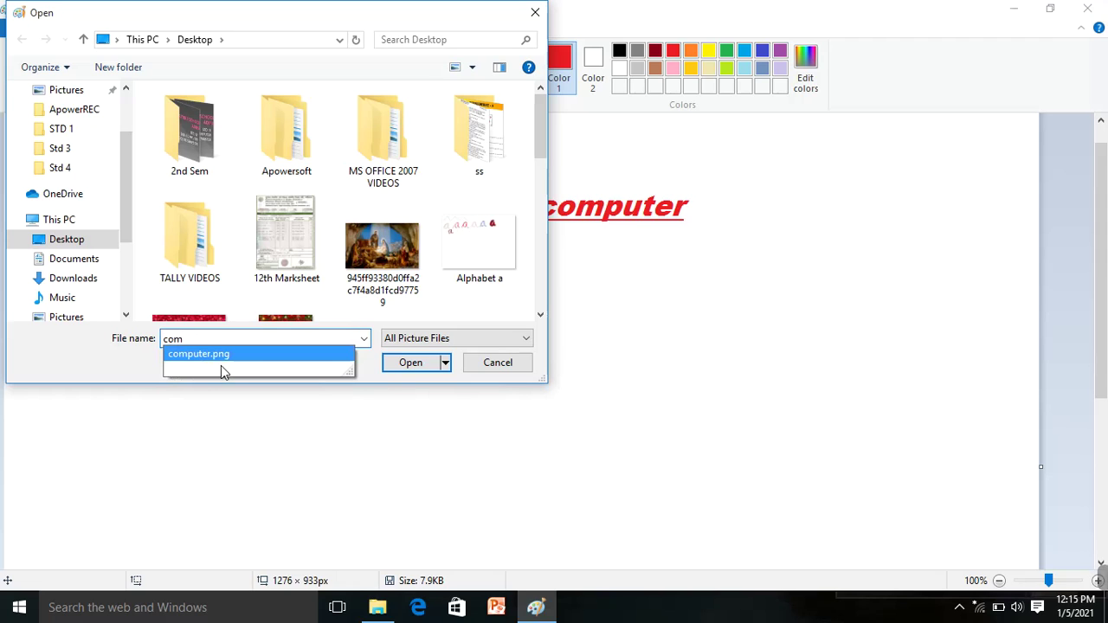
{"action": "left_click", "coordinate": [413, 366]}
{"action": "left_click", "coordinate": [411, 365]}
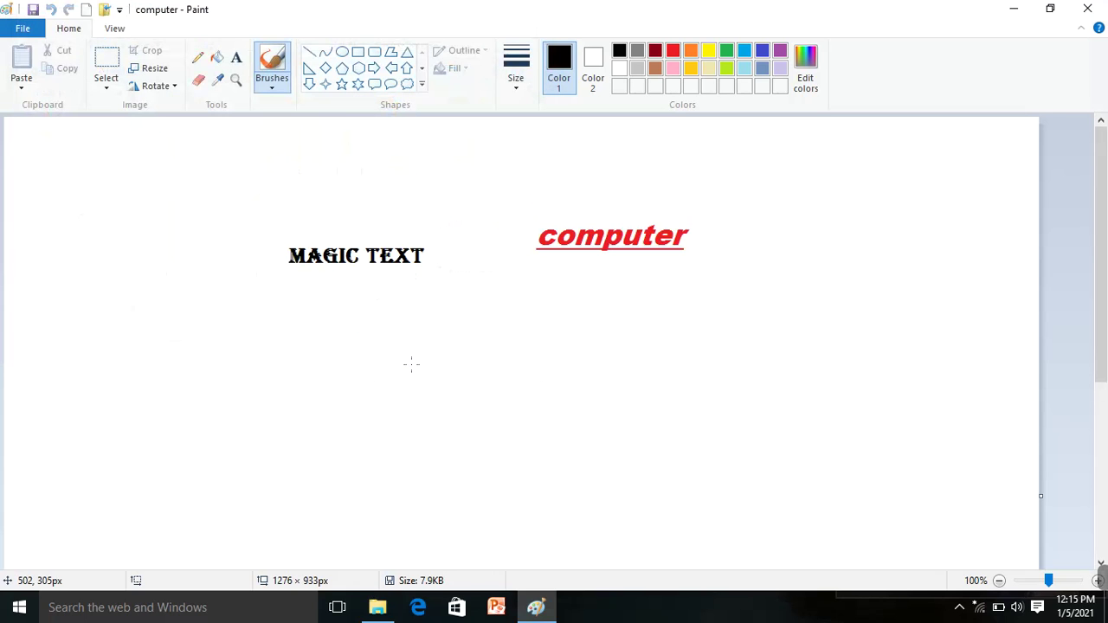